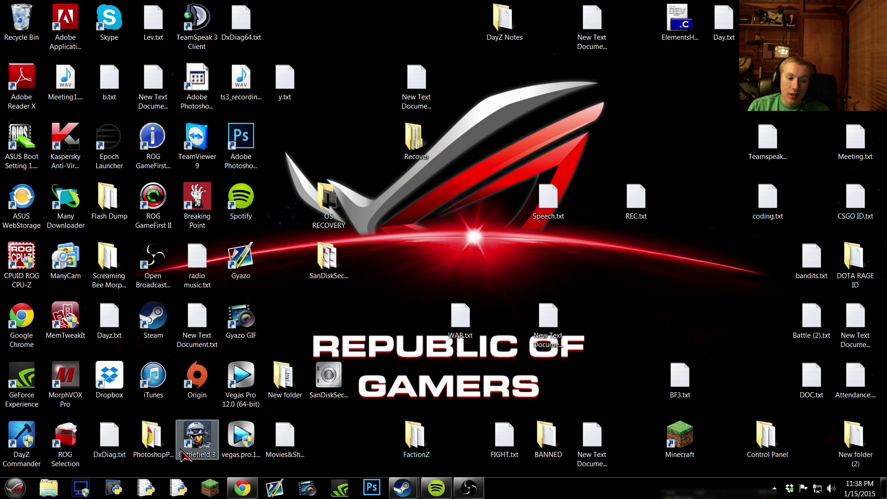
Step: Bring the Chrome window with the TeamSpeak 3 Overlay addon page to the front
left_click(256, 487)
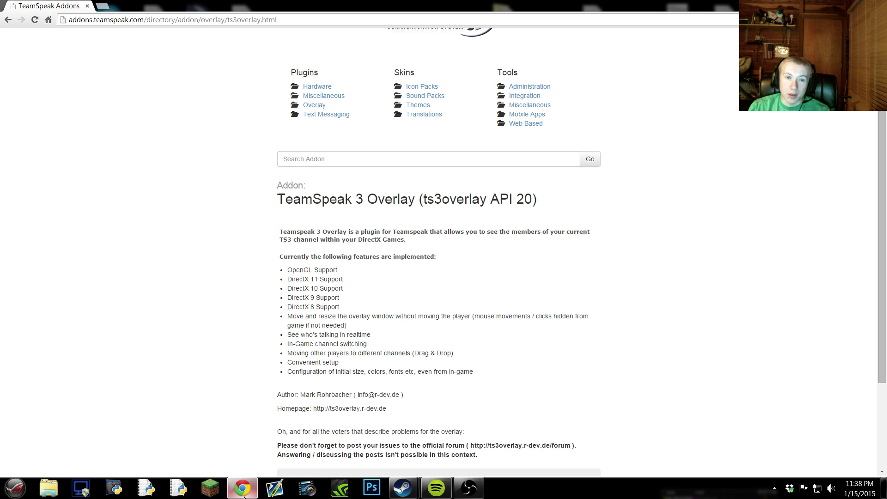
Step: Download ts3_overlay-v3.8.23.ts3_plugin from the TeamSpeak 3 Overlay addon page found via Google
left_click(7, 20)
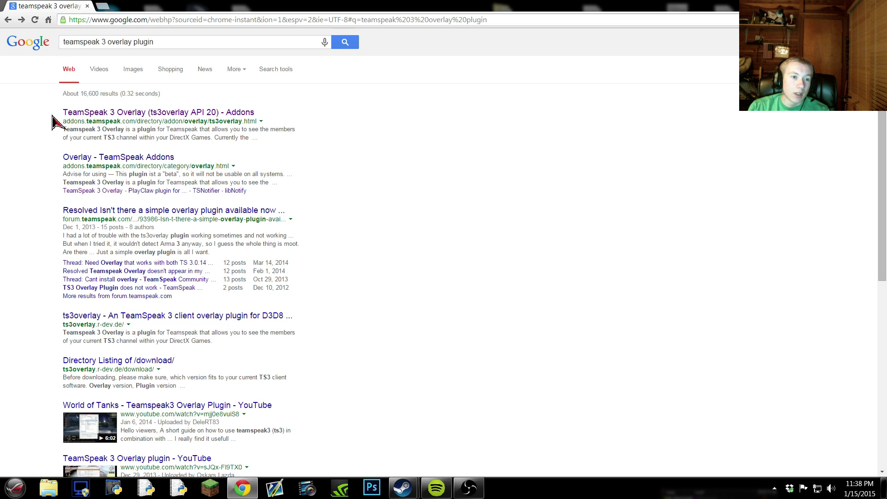
left_click(95, 114)
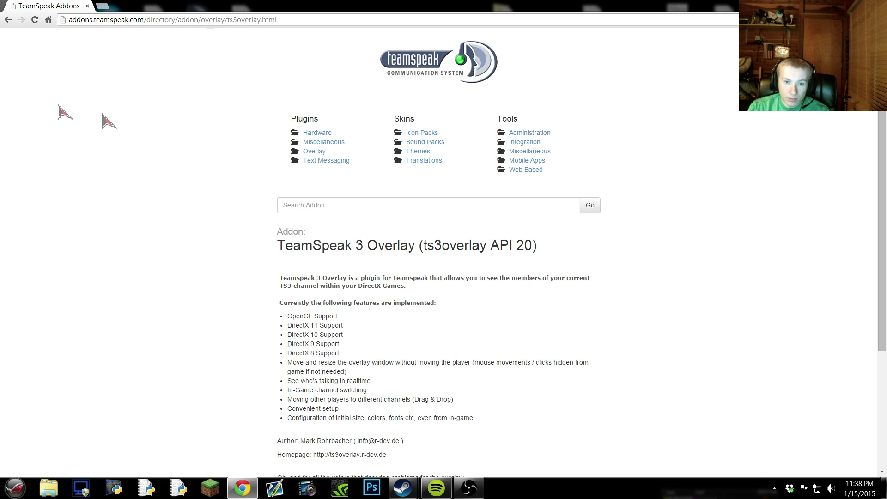
scroll(377, 350, "down", 3)
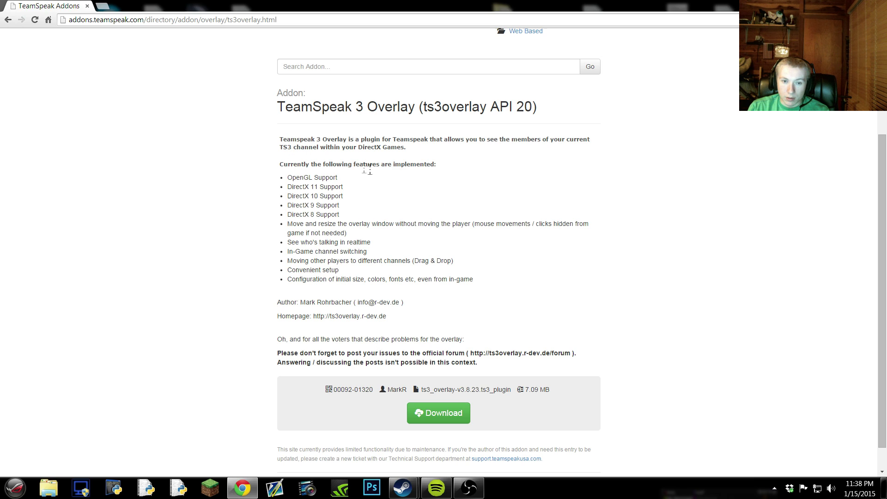
scroll(199, 250, "down", 1)
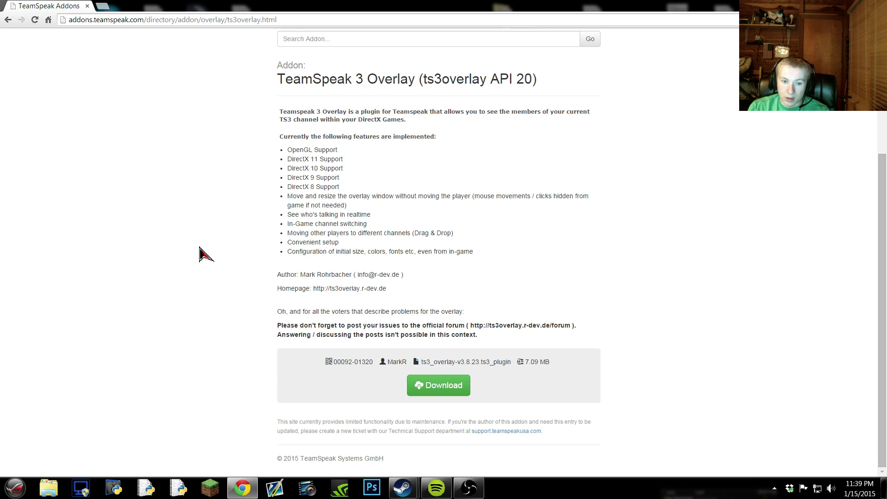
left_click(463, 394)
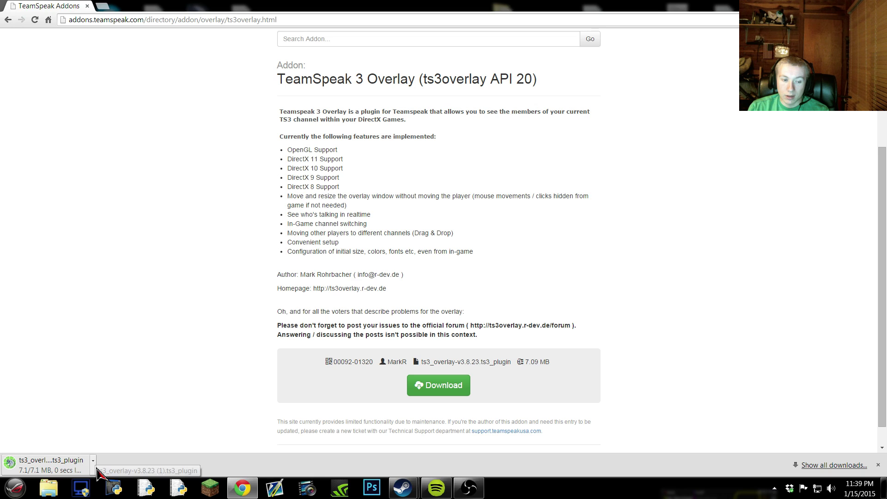
Step: Open the downloaded v3.8.23 plugin, abort the Add-On installer, and show the desktop
left_click(94, 466)
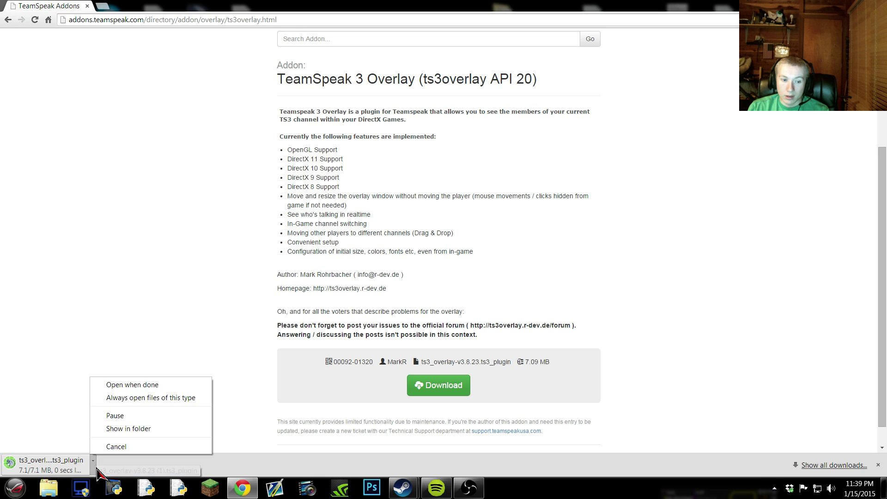
left_click(126, 385)
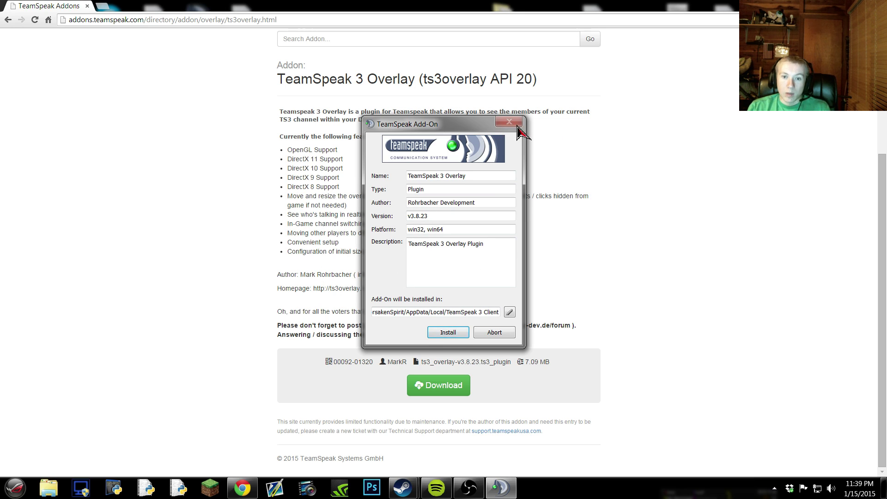
left_click(493, 334)
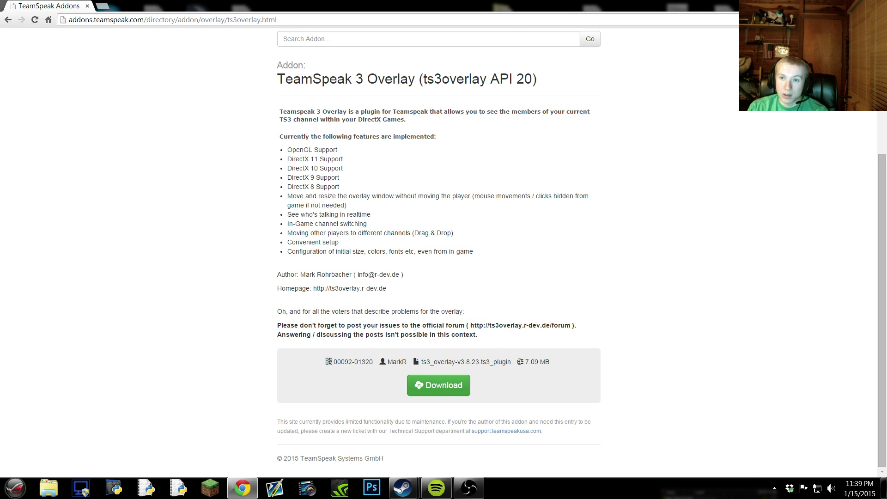
key("super+d")
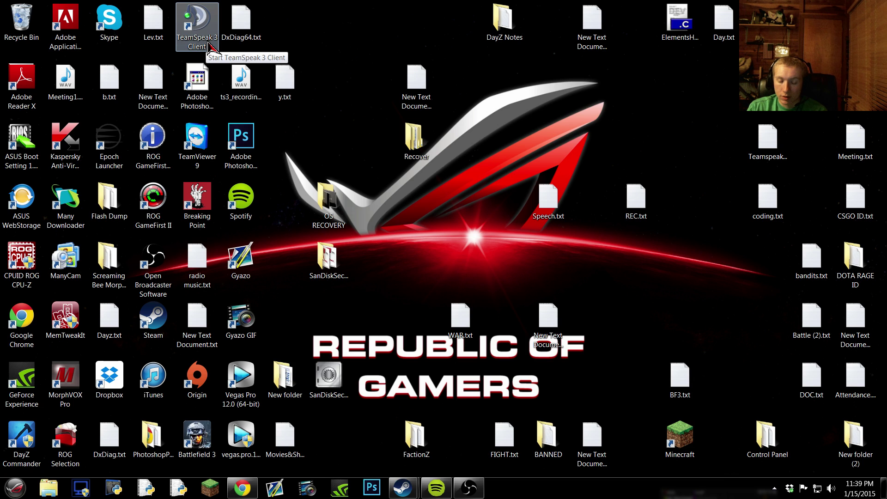
Step: Launch TeamSpeak 3 and connect to the FBFDA bookmark, dismissing the Soundboard and host message
double_click(209, 47)
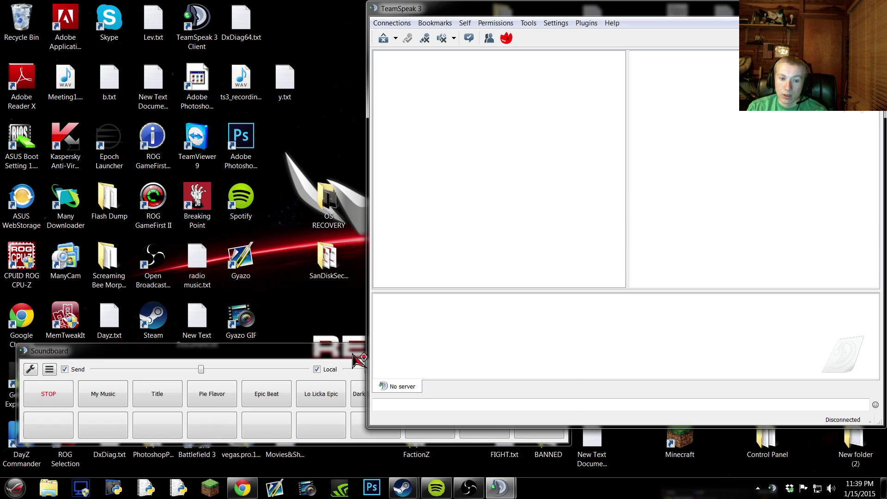
left_click(546, 352)
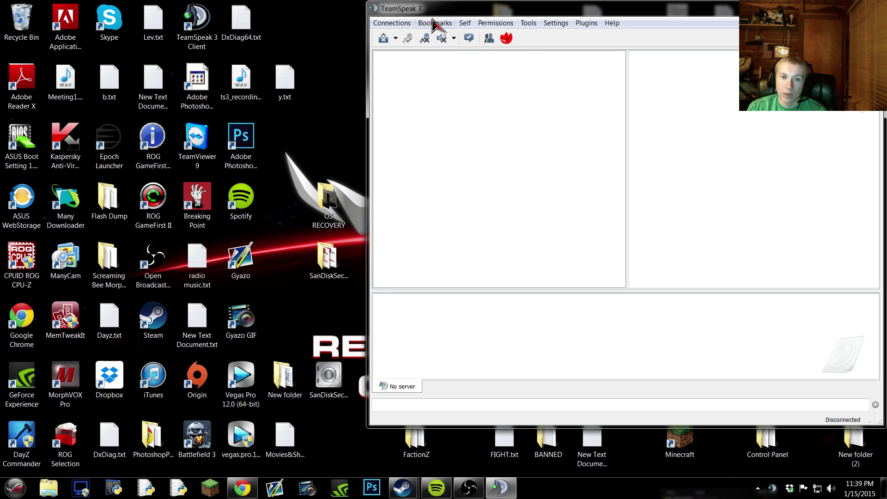
left_click(439, 24)
left_click(445, 89)
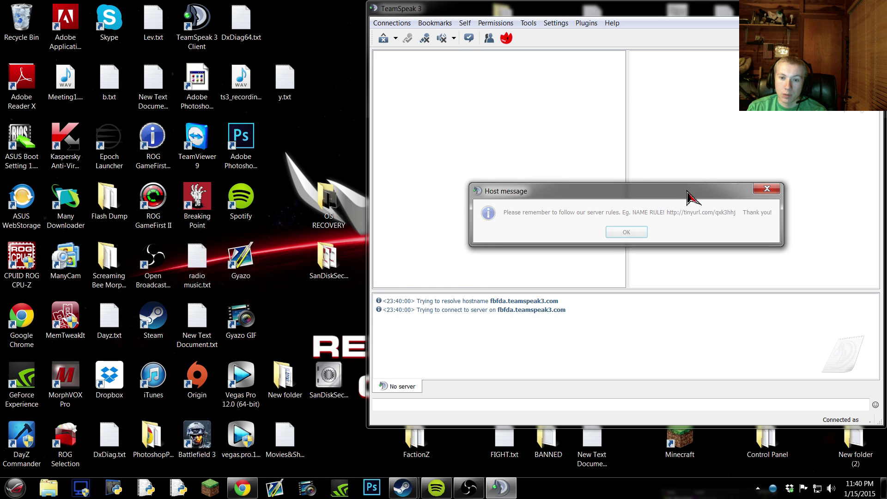
left_click(640, 232)
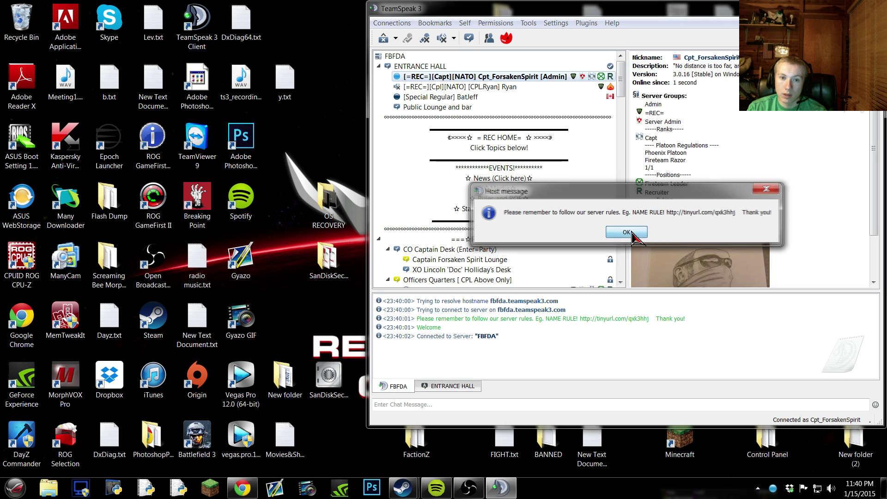
Step: Join the lounge channel under CO Captain Desk
scroll(494, 157, "down", 2)
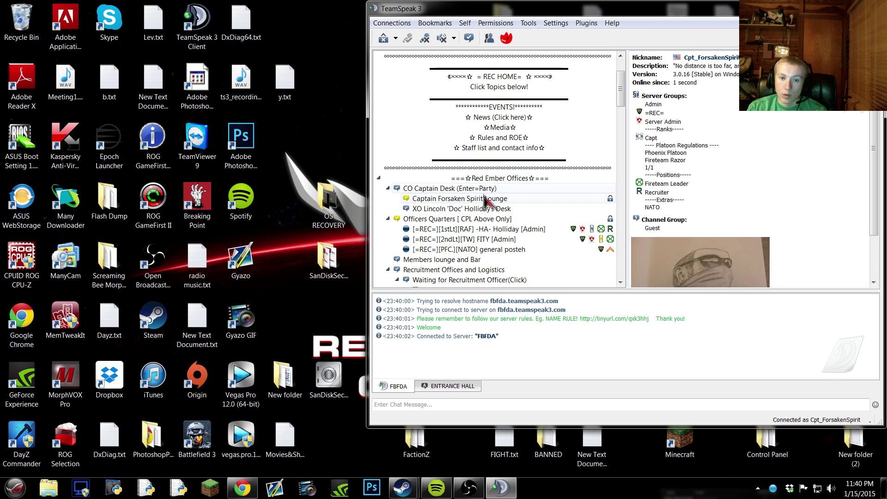
double_click(486, 199)
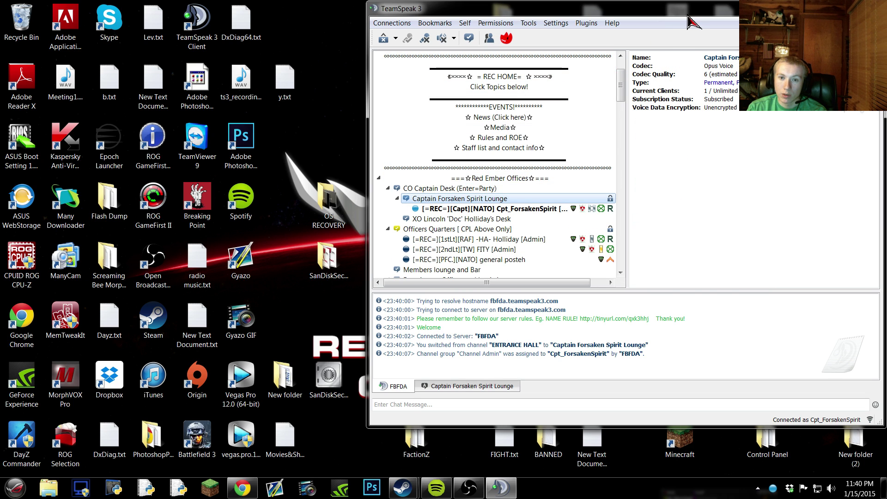
left_click(555, 24)
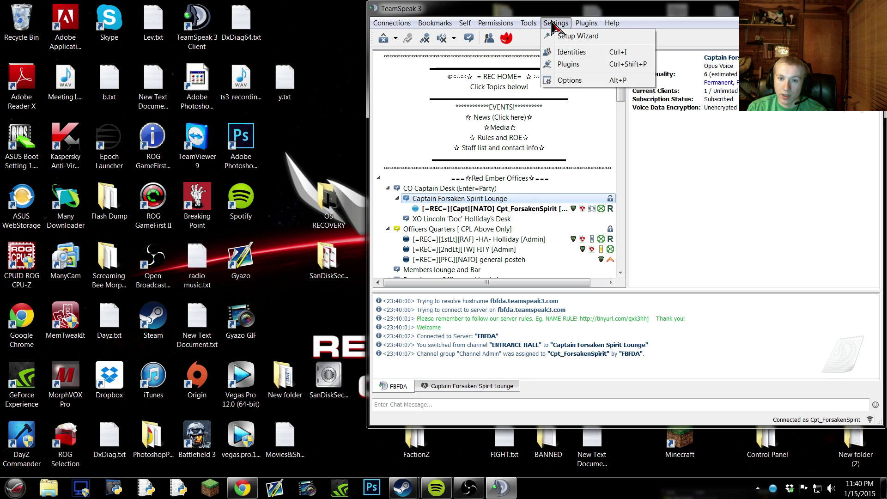
Step: Open Overlay Options for the TeamSpeak 3 Overlay plugin from the Plugins list
left_click(566, 65)
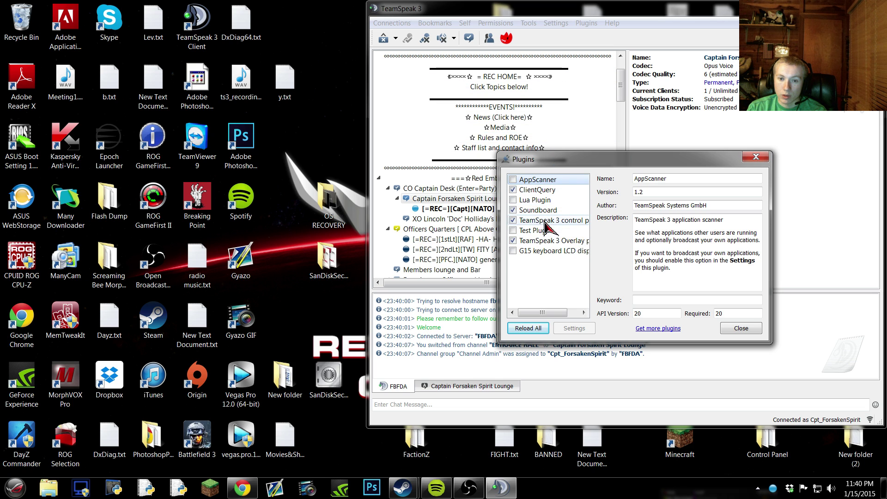
left_click(541, 241)
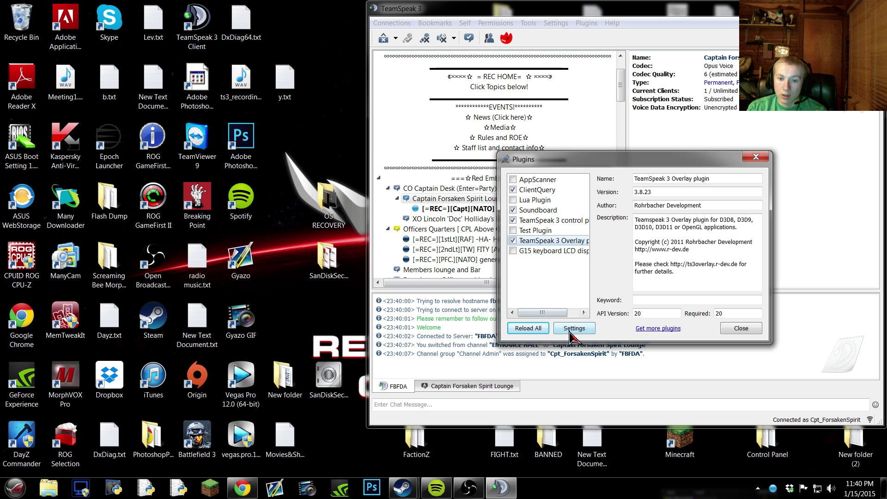
left_click(574, 328)
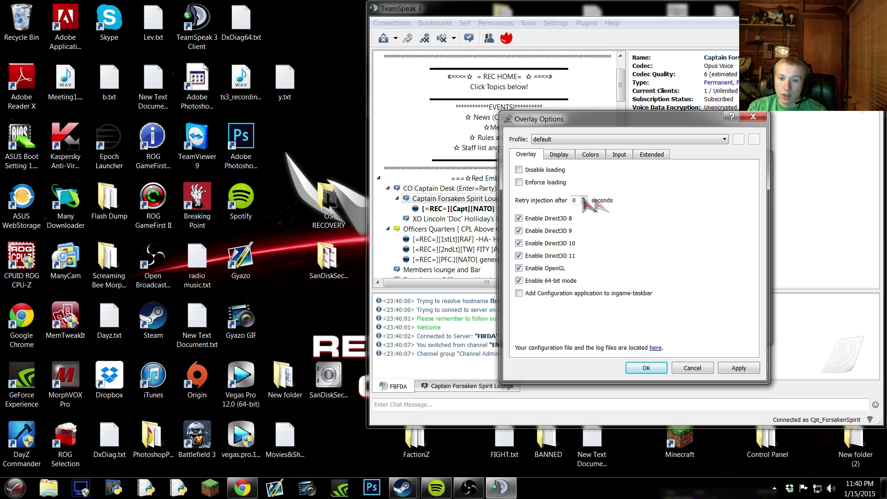
mouse_move(582, 200)
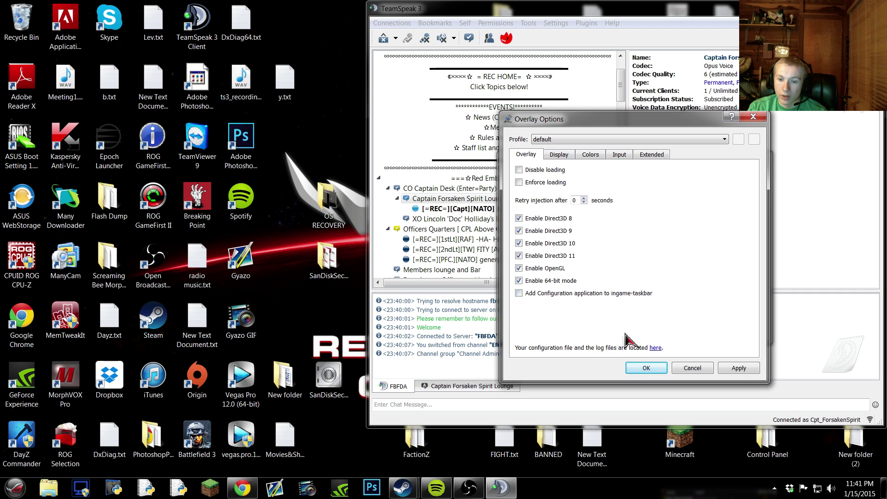
left_click(562, 158)
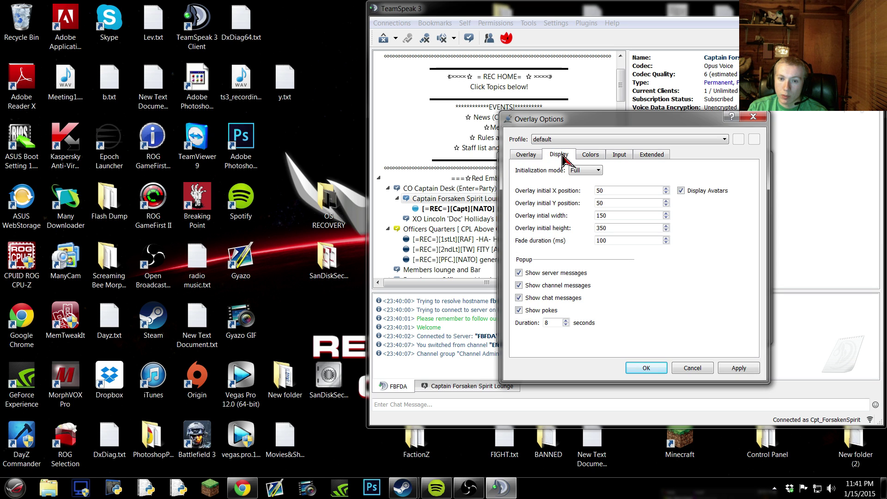
Step: Keep the overlay initialization mode at Full, then view the Colors settings
left_click(599, 170)
left_click(599, 171)
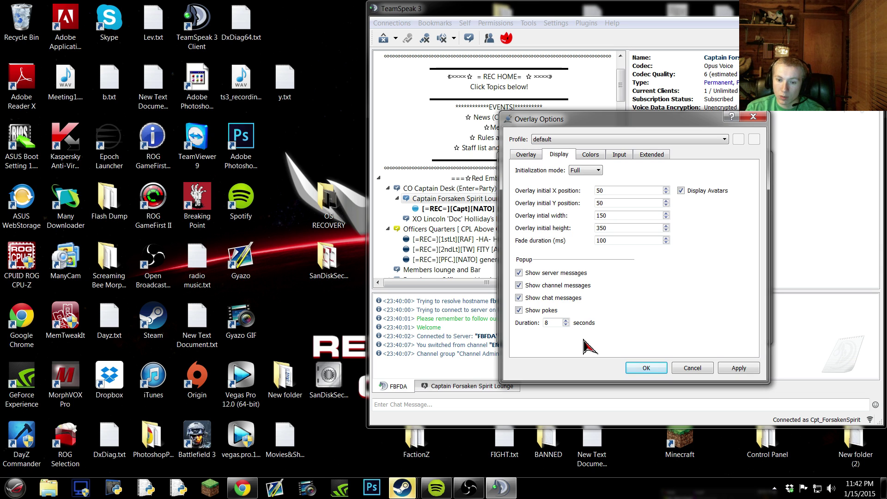
left_click(587, 157)
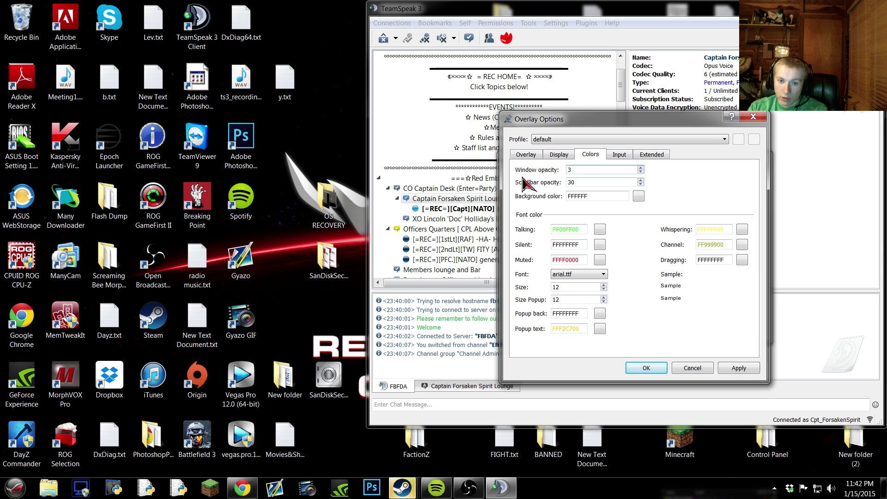
Step: Read the Scrollbar opacity help on the Colors tab, then view the Input settings
mouse_move(524, 185)
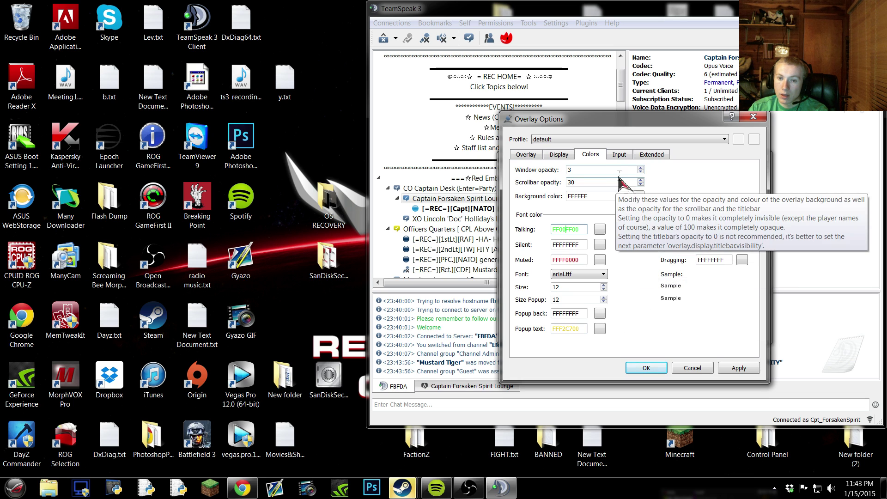
left_click(620, 156)
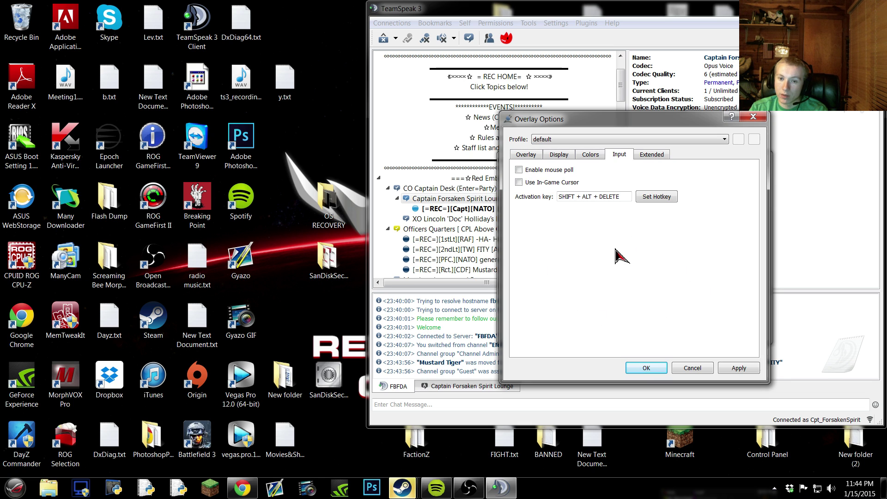
Step: Move from the Input settings (SHIFT + ALT + DELETE hotkey) to the Extended hook settings
left_click(653, 155)
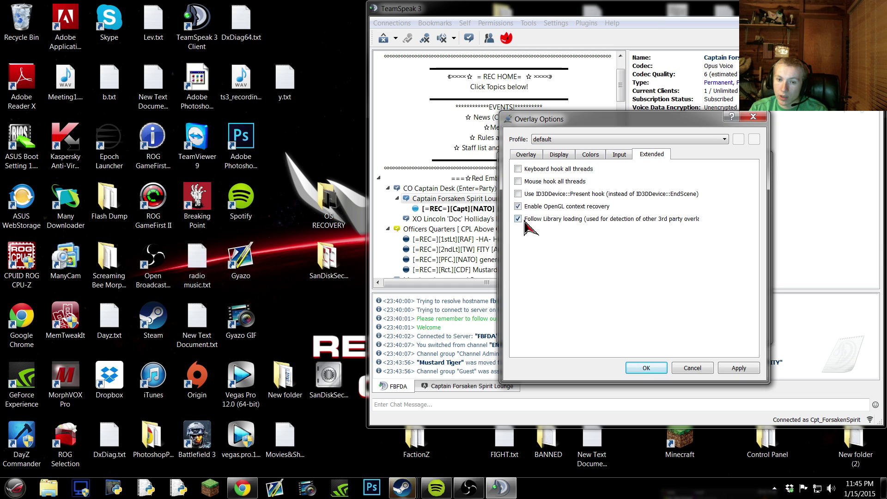
Step: Cancel Overlay Options without saving any changes
left_click(698, 373)
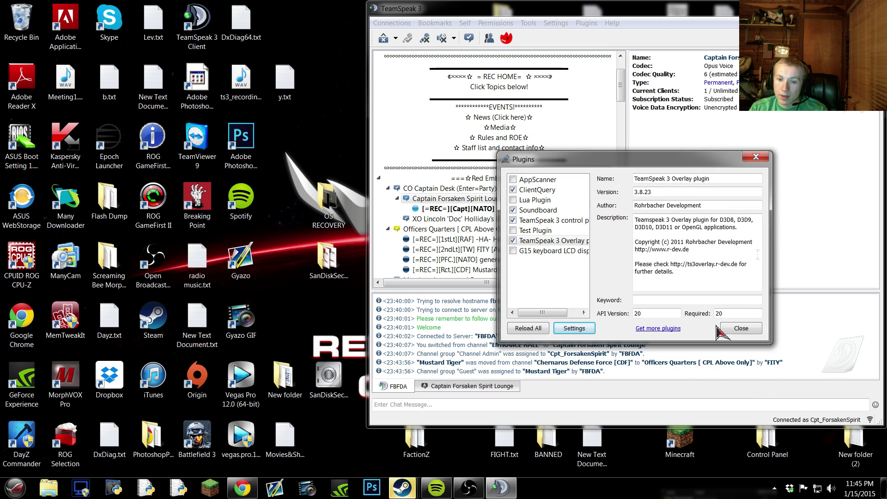
Step: Close the TeamSpeak 3 Plugins dialog
left_click(768, 158)
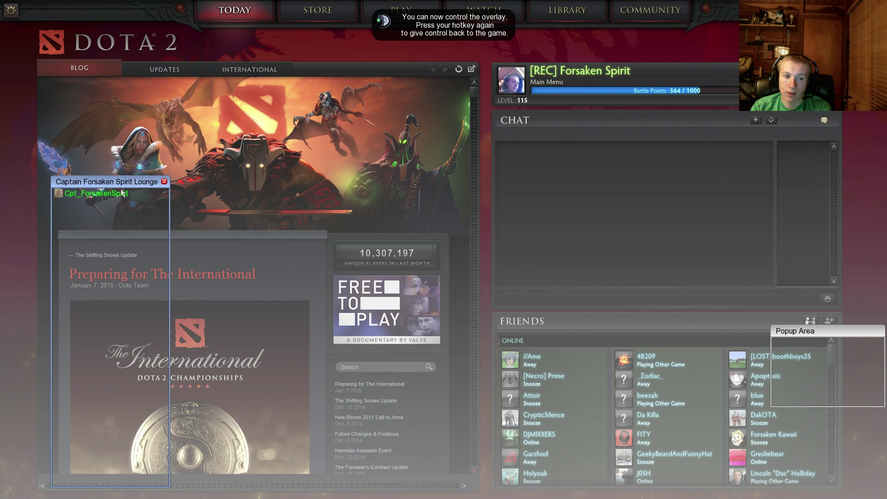
Step: Drag the channel window across the screen into the top-left corner and widen it slightly
left_click_drag(124, 187, 613, 178)
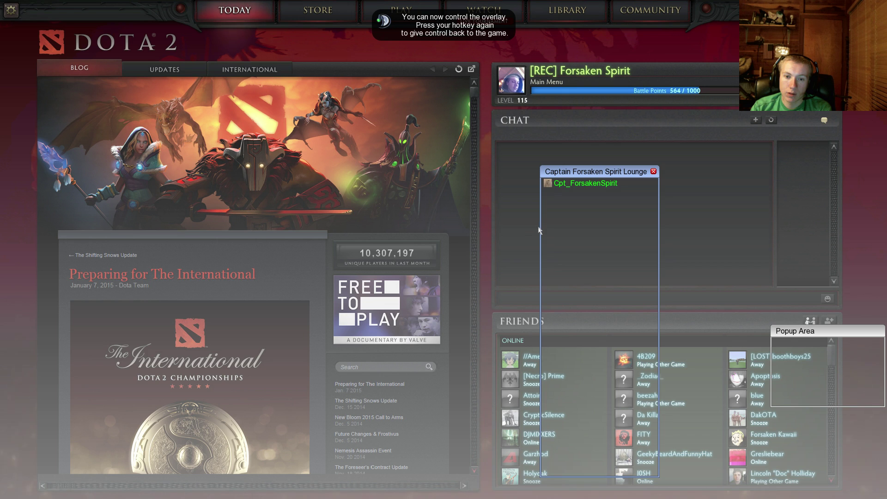
left_click_drag(577, 180, 565, 172)
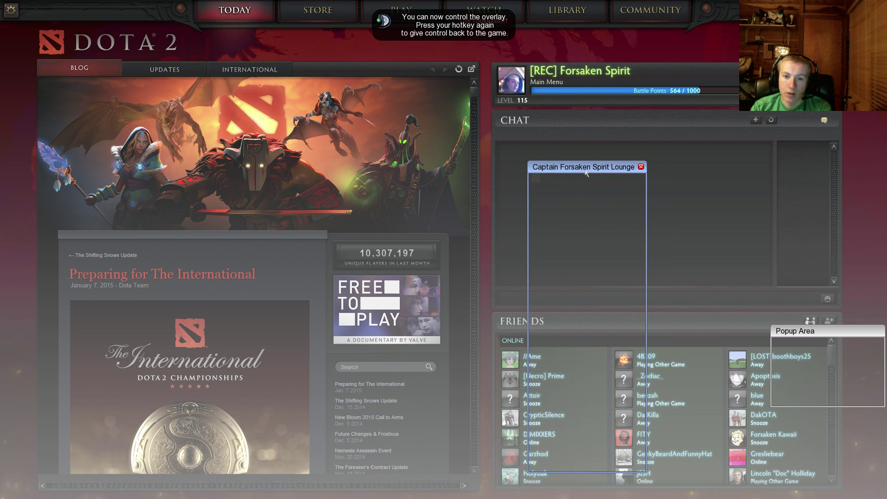
left_click_drag(590, 176, 477, 137)
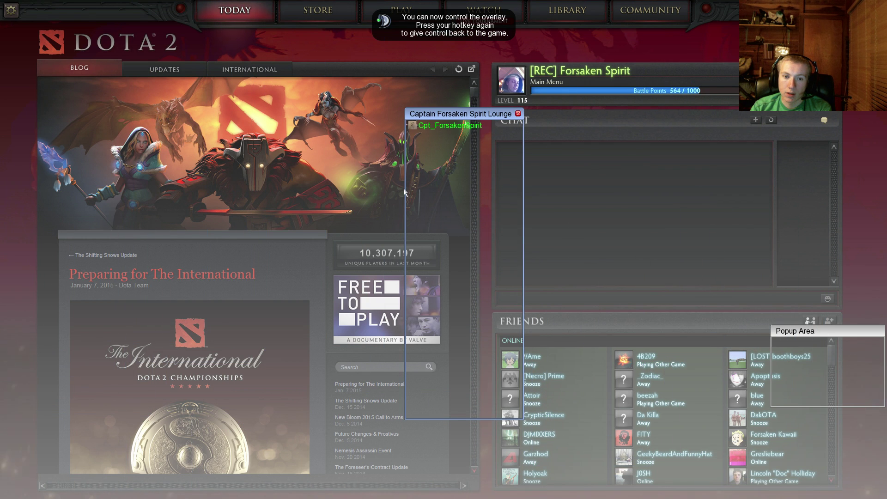
mouse_move(405, 189)
left_mouse_down()
mouse_move(365, 189)
mouse_move(420, 189)
left_mouse_up()
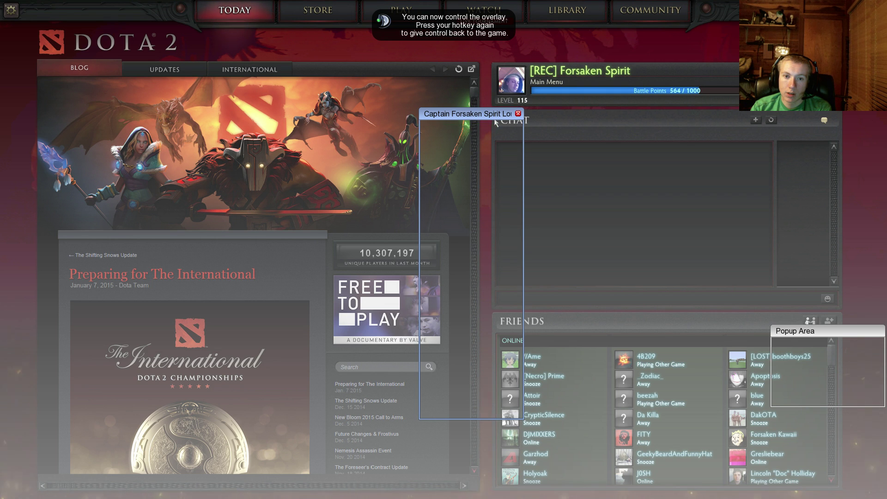
left_click_drag(494, 124, 112, 22)
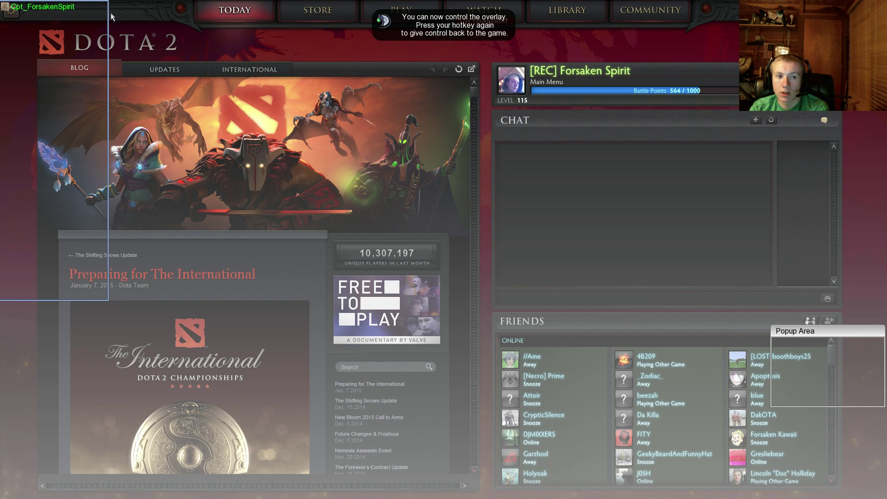
left_click_drag(109, 14, 116, 15)
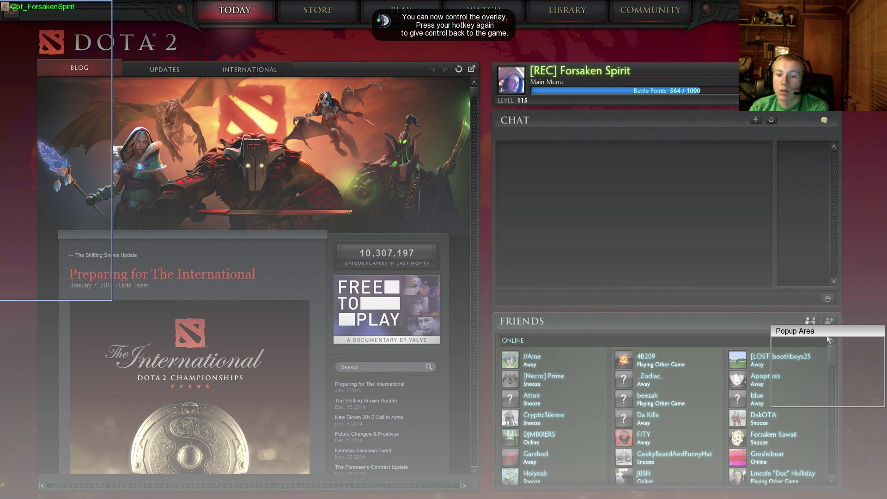
Step: Drag the Popup Area to the left edge and down into the bottom-left corner
left_click_drag(828, 340, 55, 317)
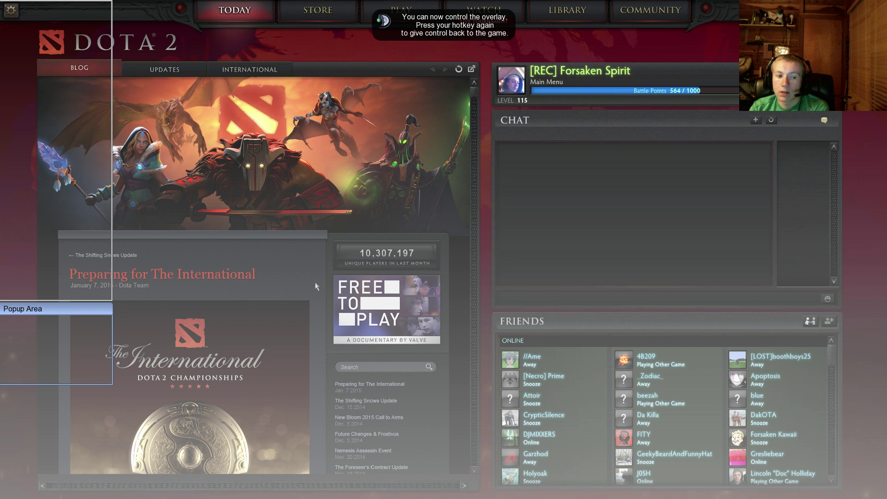
left_click_drag(43, 317, 44, 430)
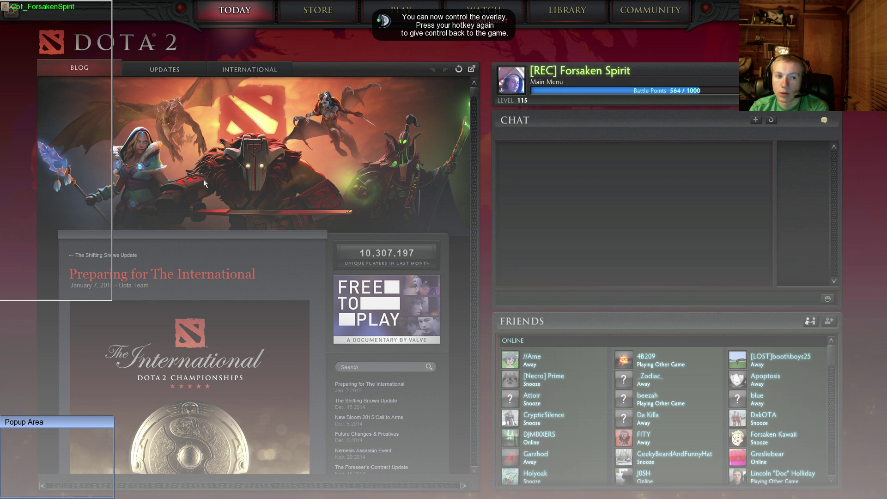
right_click(52, 4)
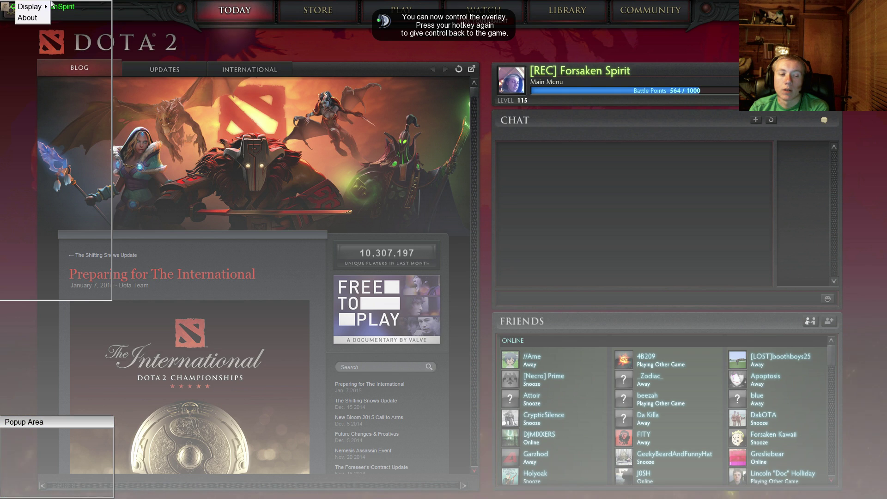
Step: Switch the channel window's display mode to Full to show the whole channel tree
mouse_move(42, 12)
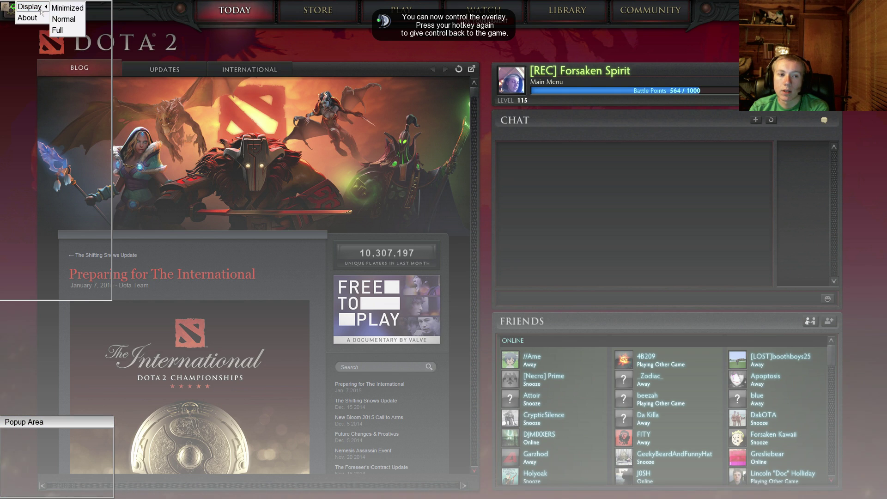
left_click(58, 30)
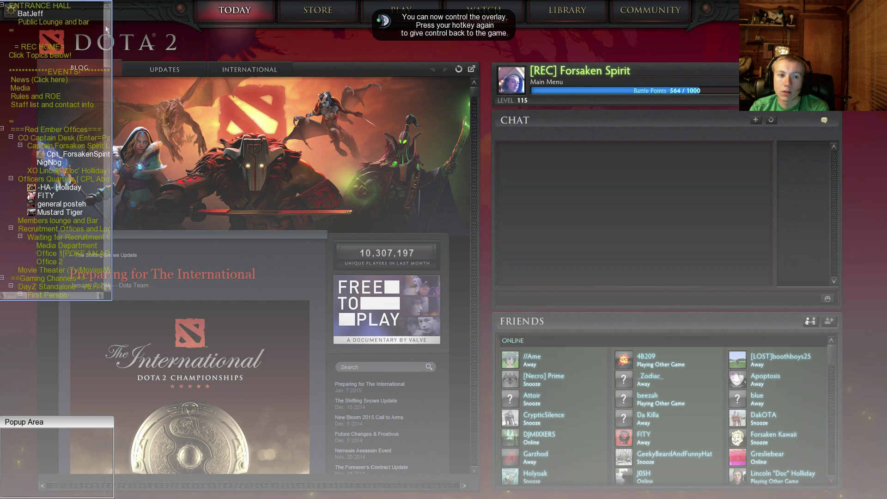
mouse_move(108, 18)
left_mouse_down()
mouse_move(115, 46)
mouse_move(101, 218)
mouse_move(107, 14)
left_mouse_up()
Step: Set the channel window to Minimized display and return control to Dota 2 with Shift+Tab
left_click(11, 9)
mouse_move(40, 6)
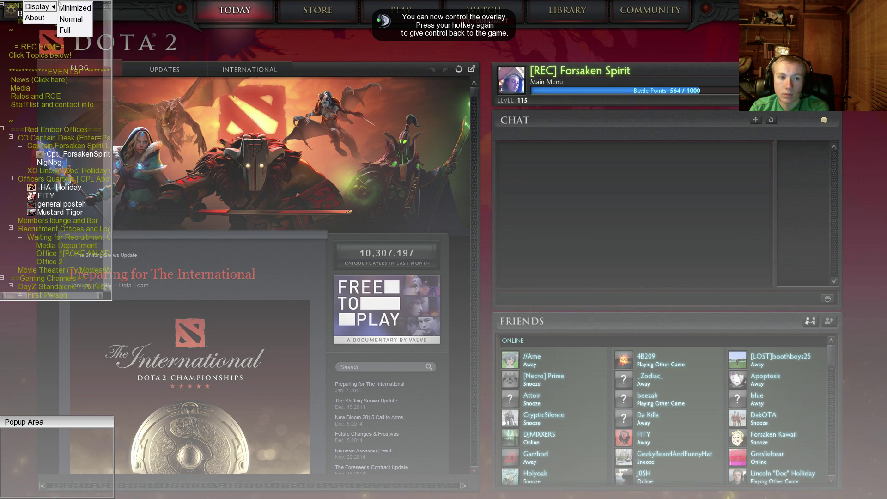
left_click(71, 8)
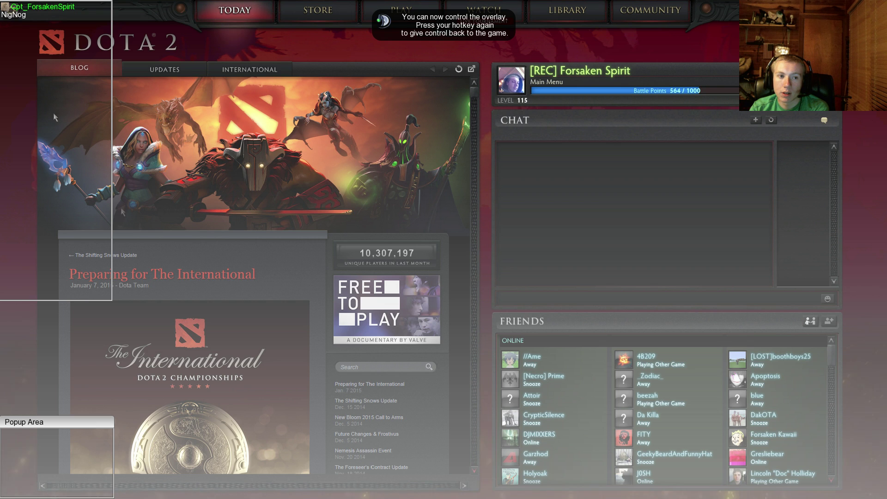
right_click(48, 4)
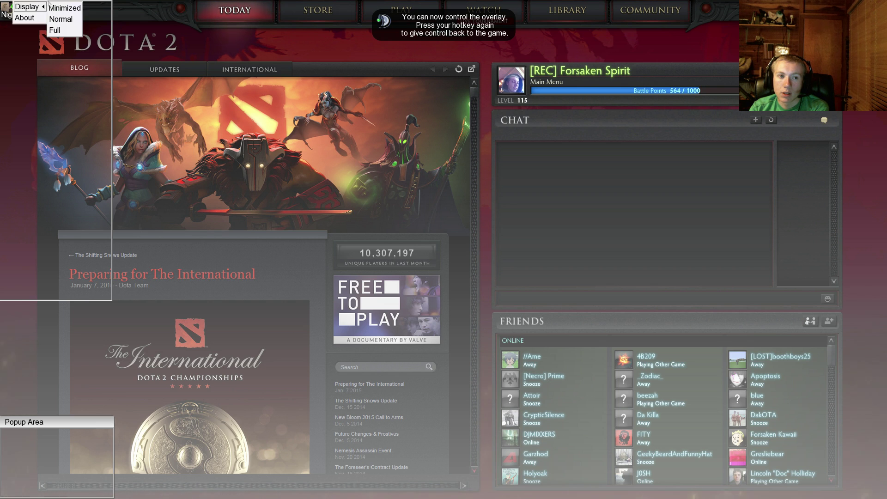
left_click(51, 13)
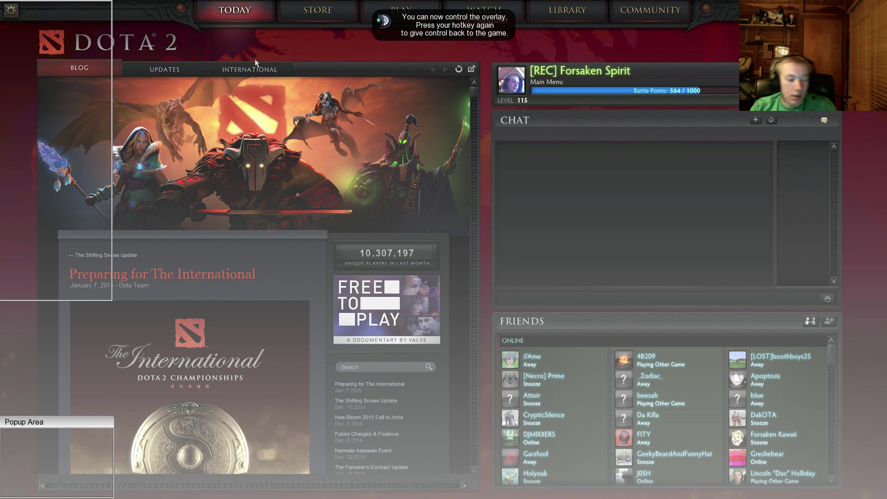
key("shift+Tab")
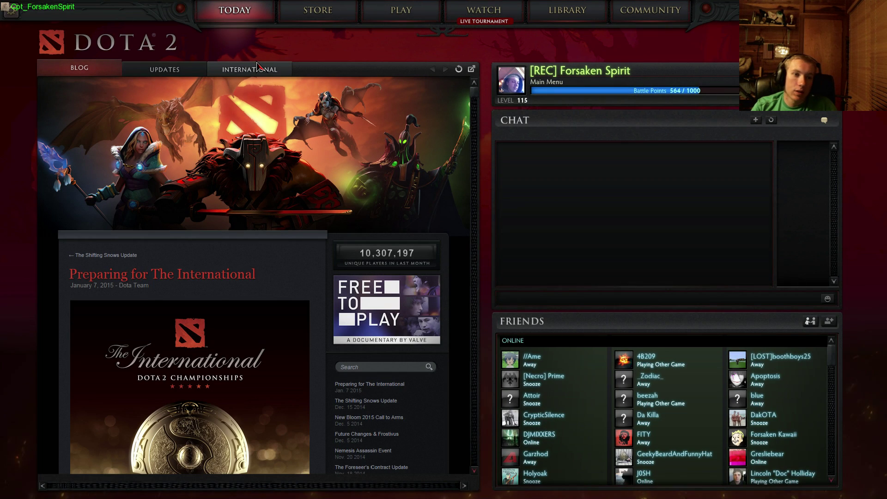